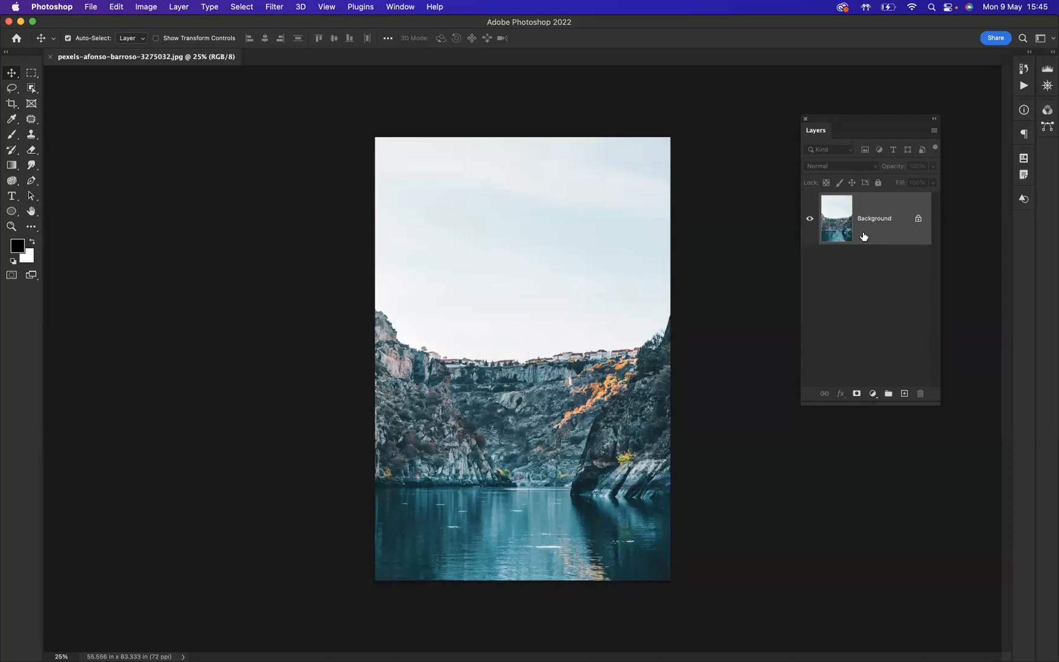
Step: Unlock the Background layer and start Sky Replacement on the canyon lake photo
click(918, 220)
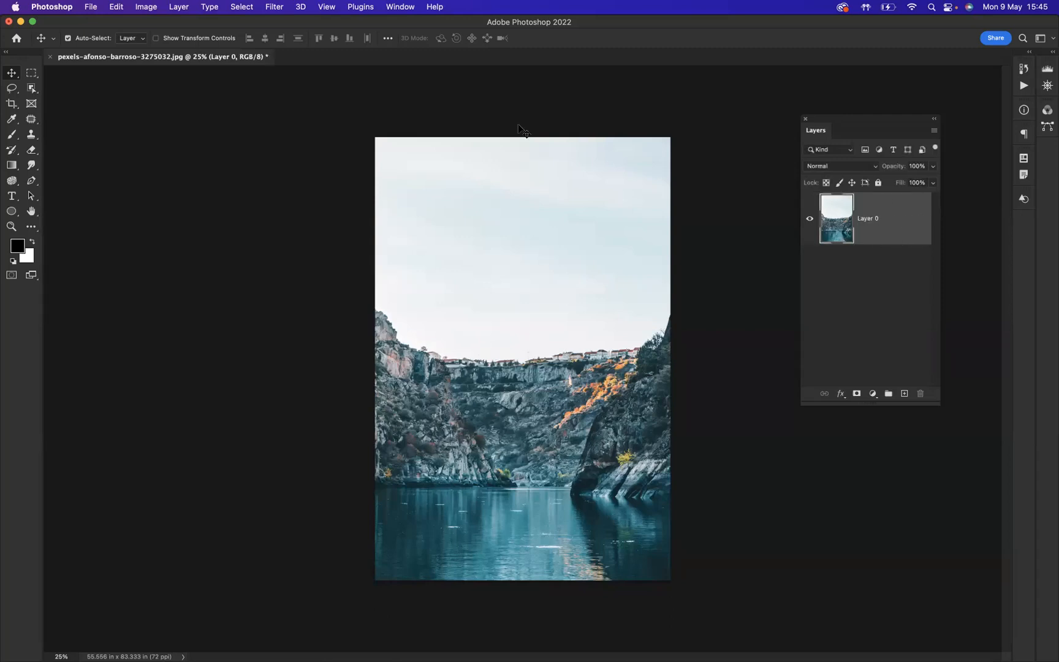
click(117, 7)
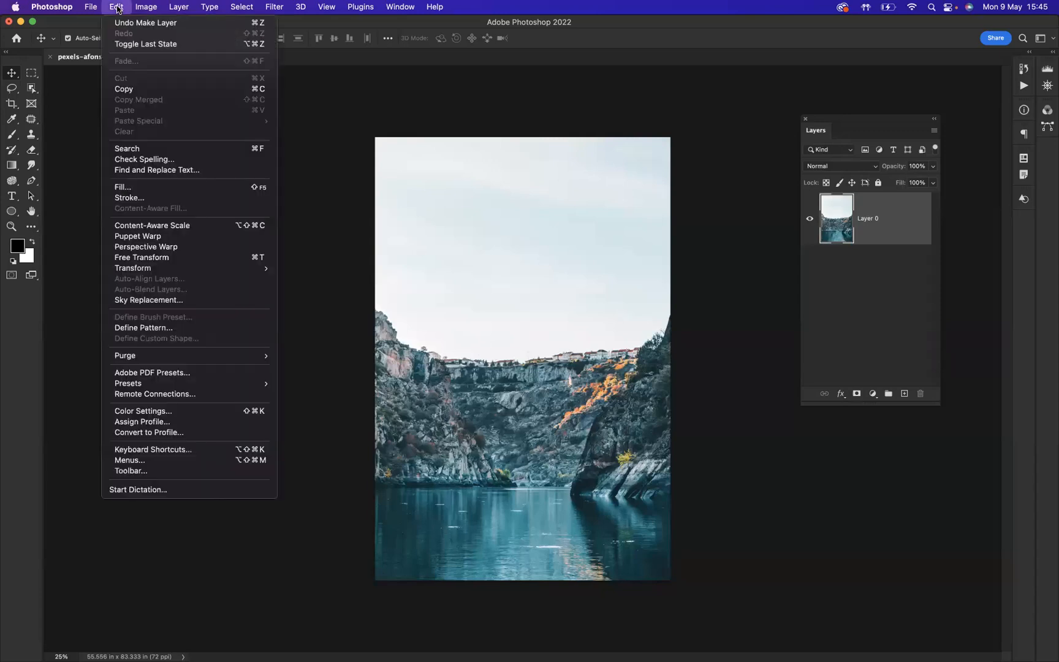
click(125, 301)
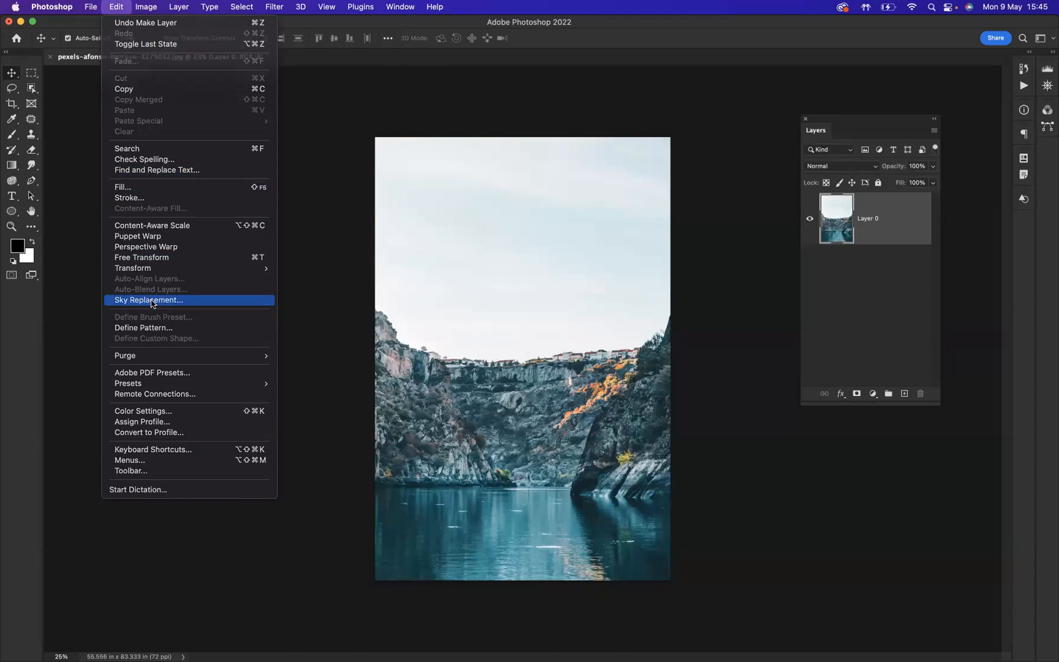
click(152, 300)
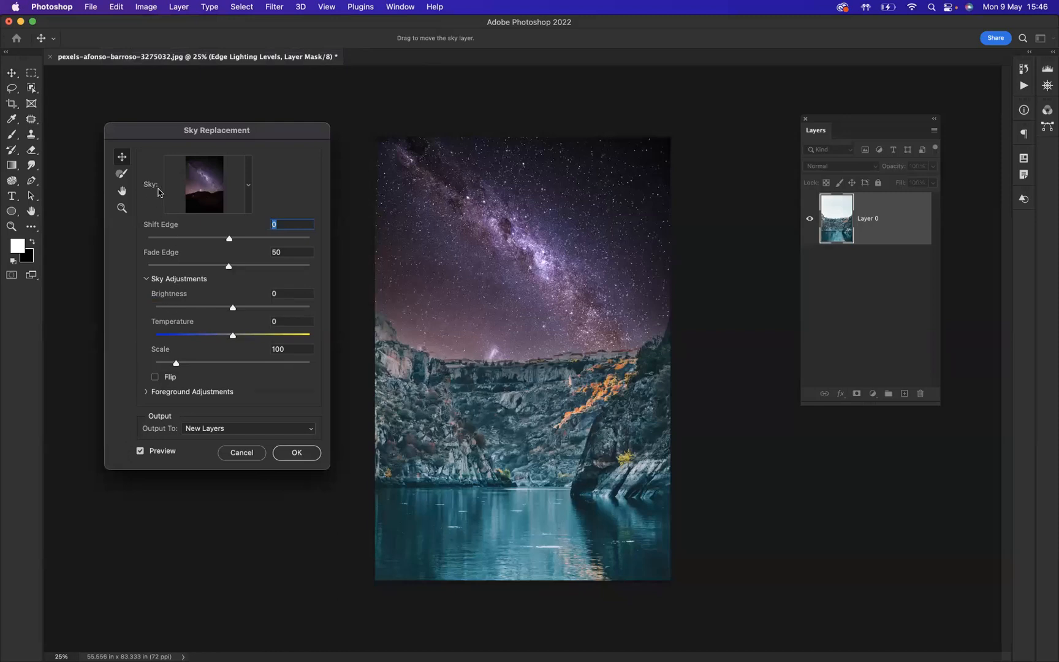
Step: Try several Blue Skies presets as the replacement sky, from light clouds to the deep blue sky with wispy white clouds
click(248, 187)
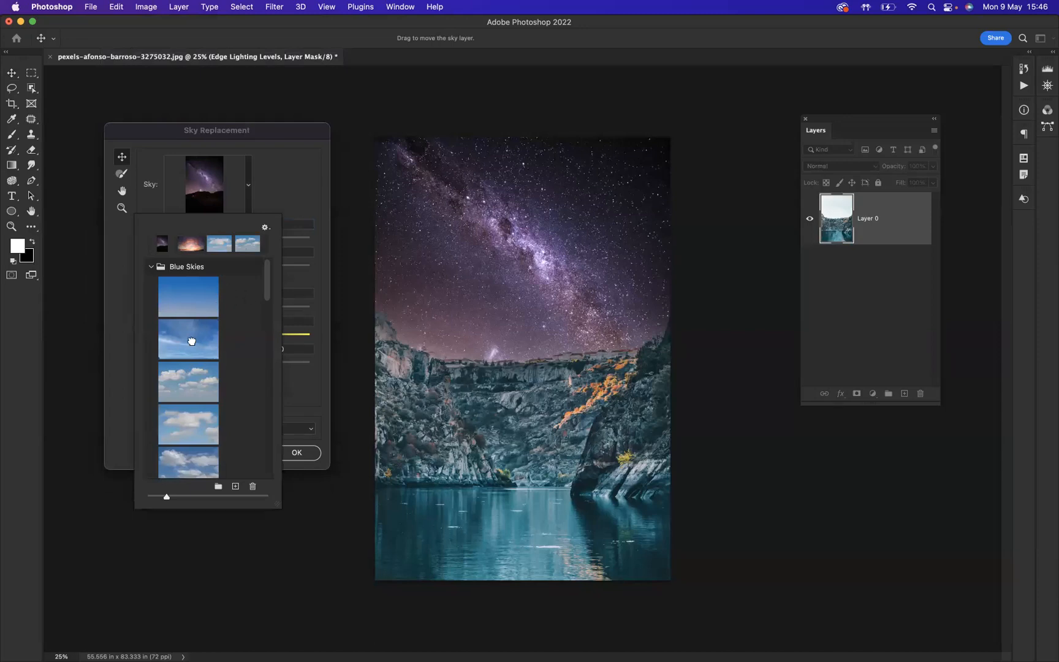
click(192, 344)
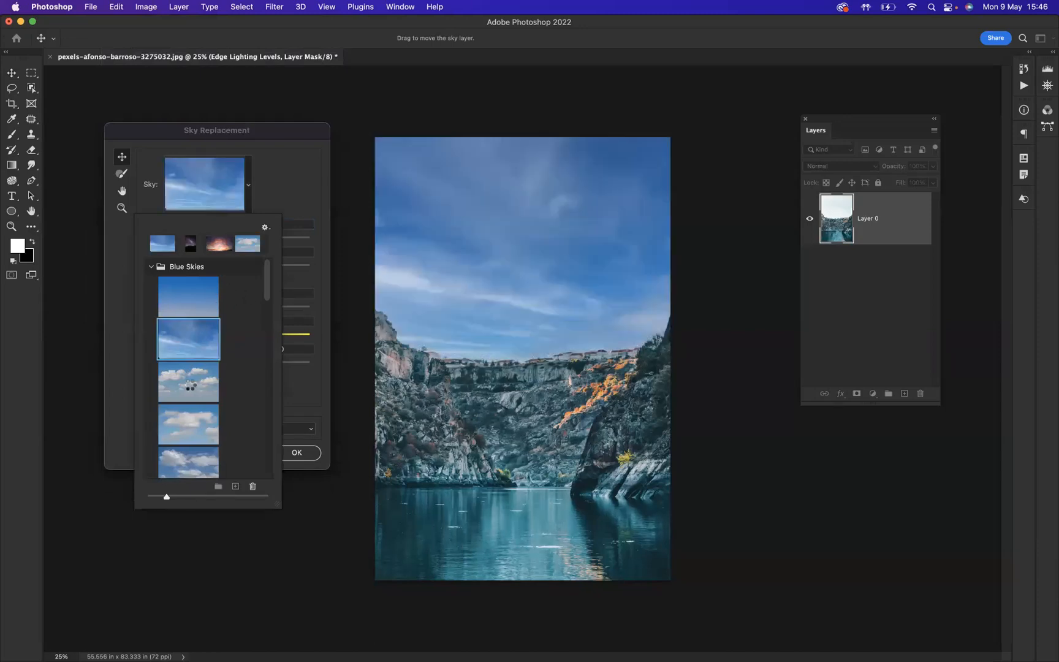
click(193, 395)
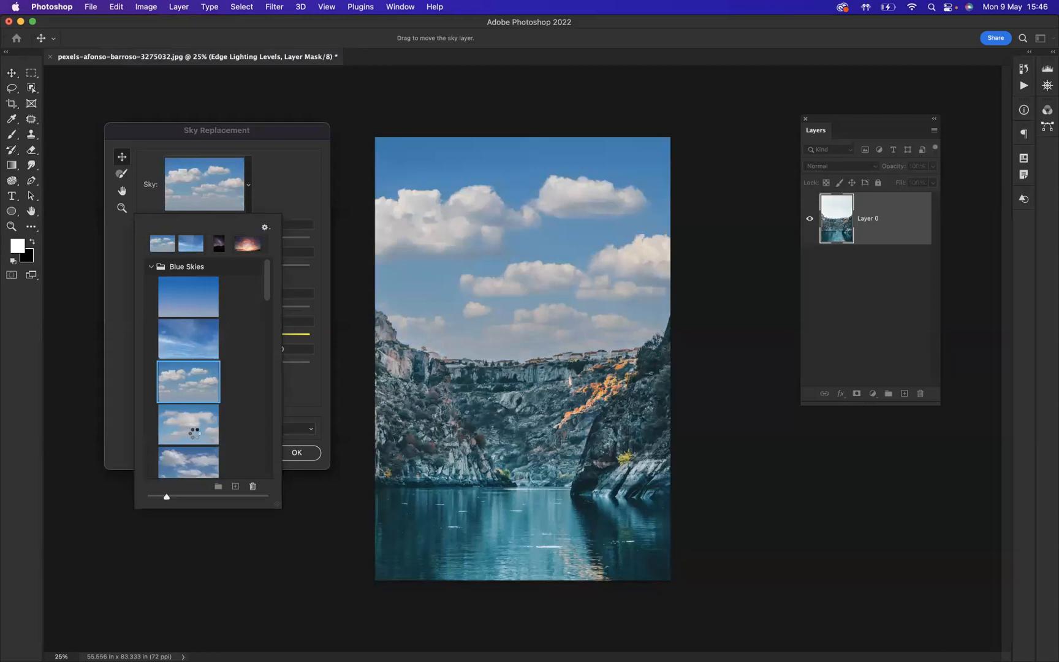
click(206, 456)
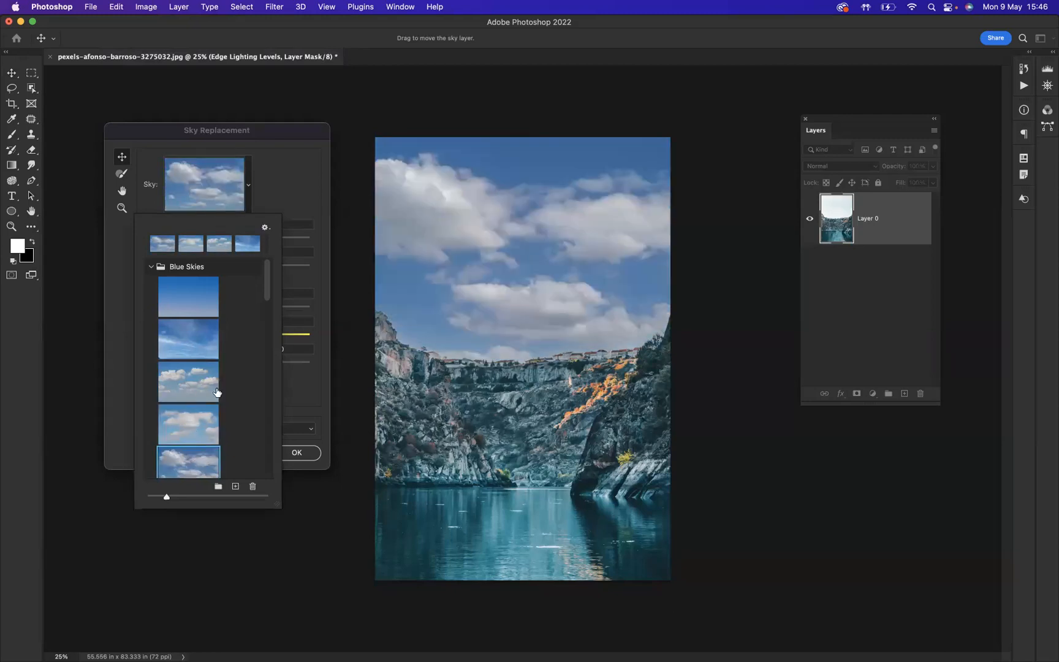
scroll(267, 300, down, 5)
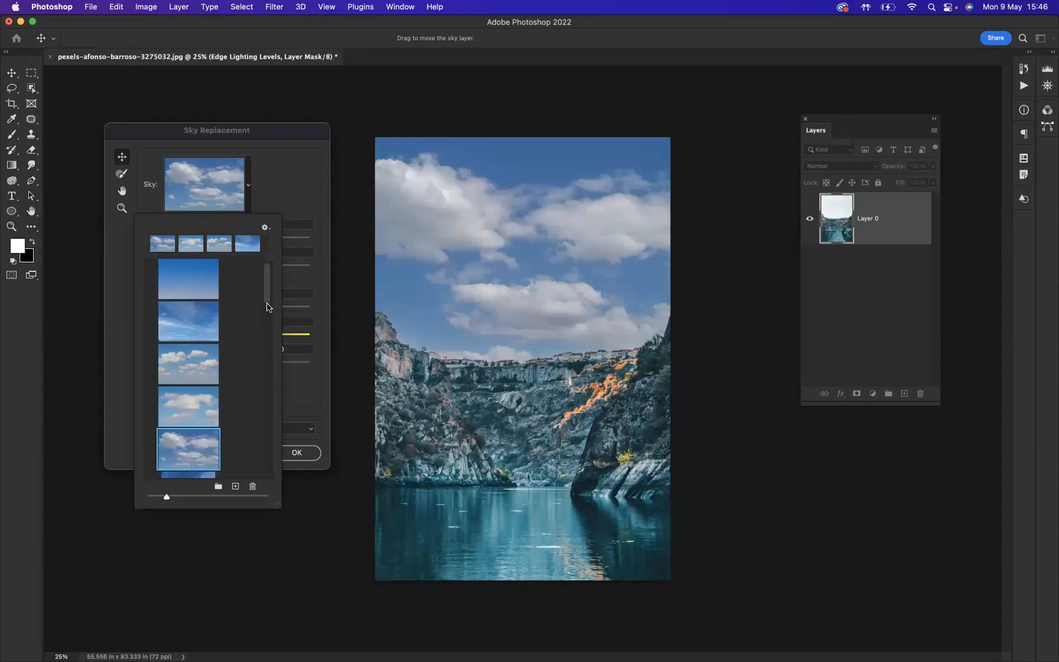
scroll(268, 324, down, 5)
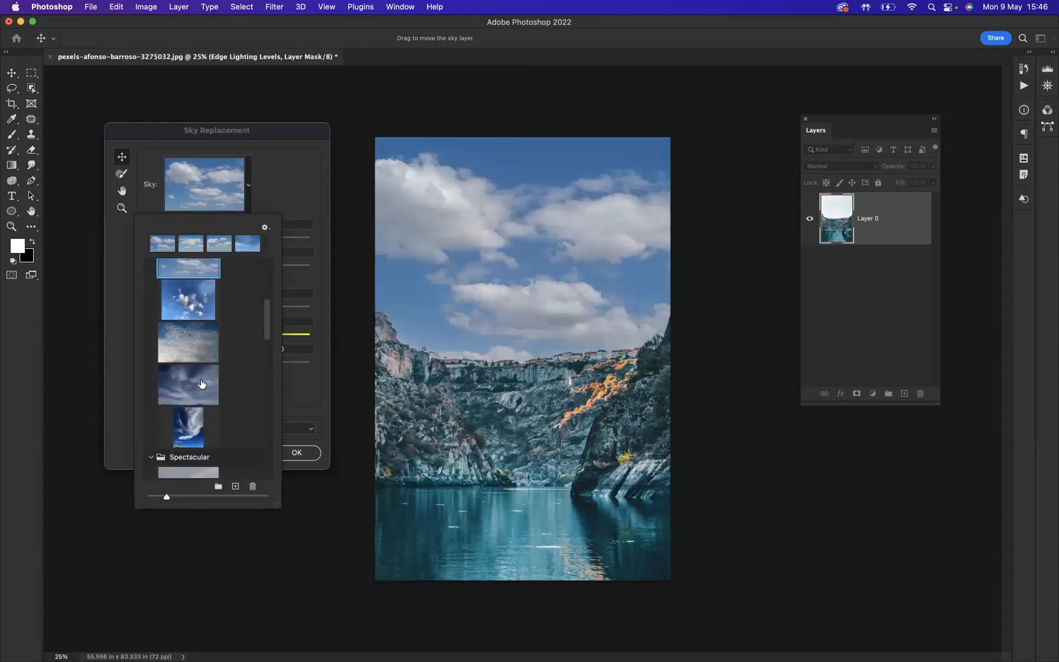
click(201, 383)
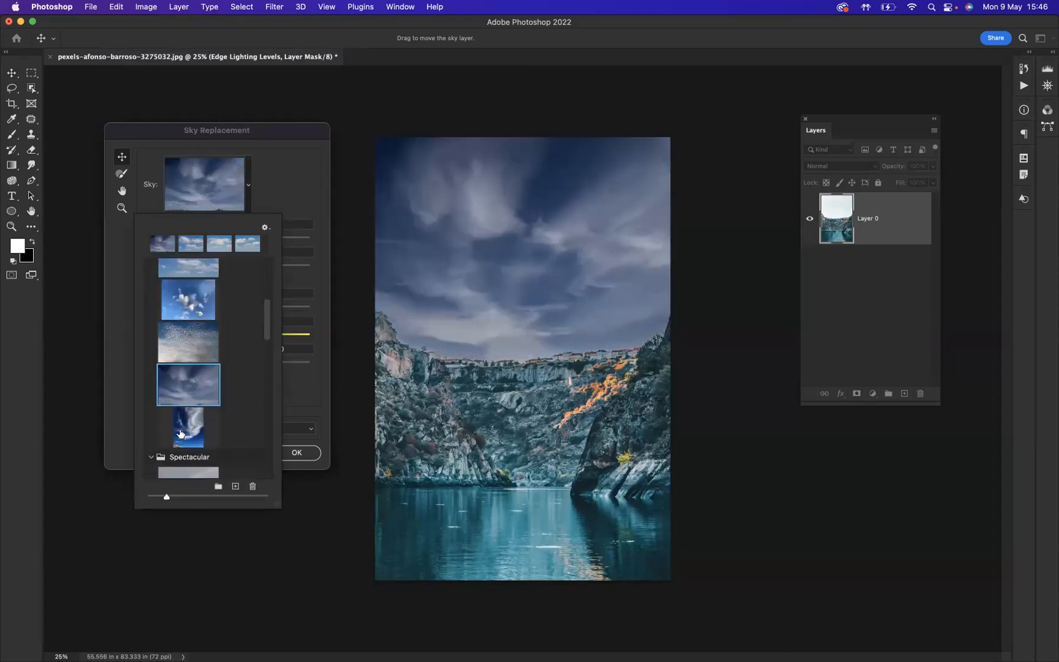
click(181, 429)
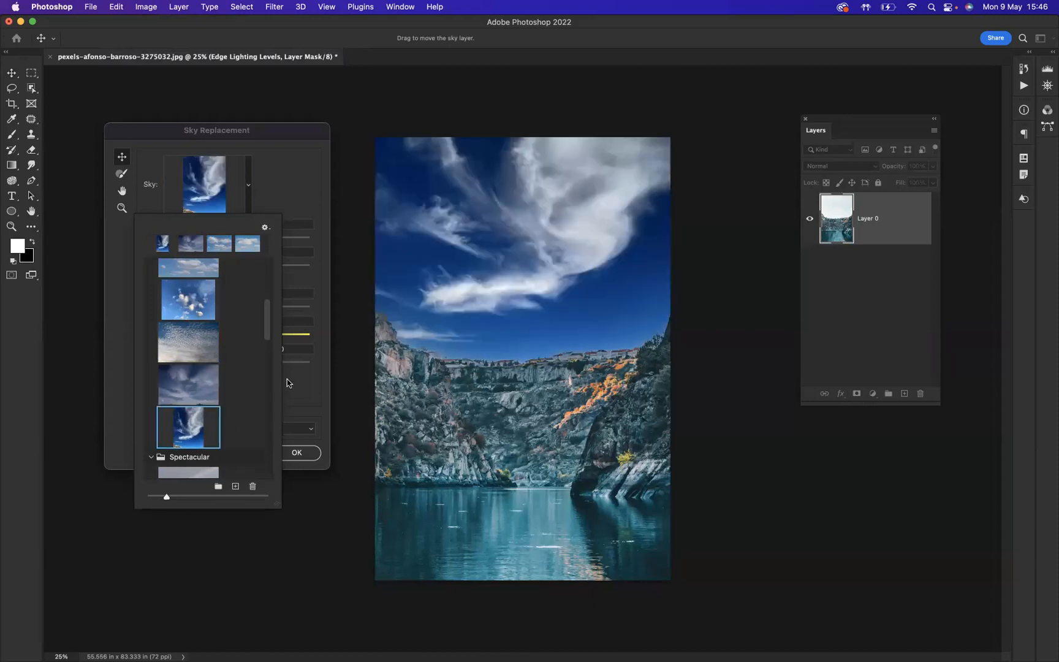
Step: Try two orange and pink skies from the Spectacular group and the first two skies from the Sunsets group
drag(266, 336, 268, 381)
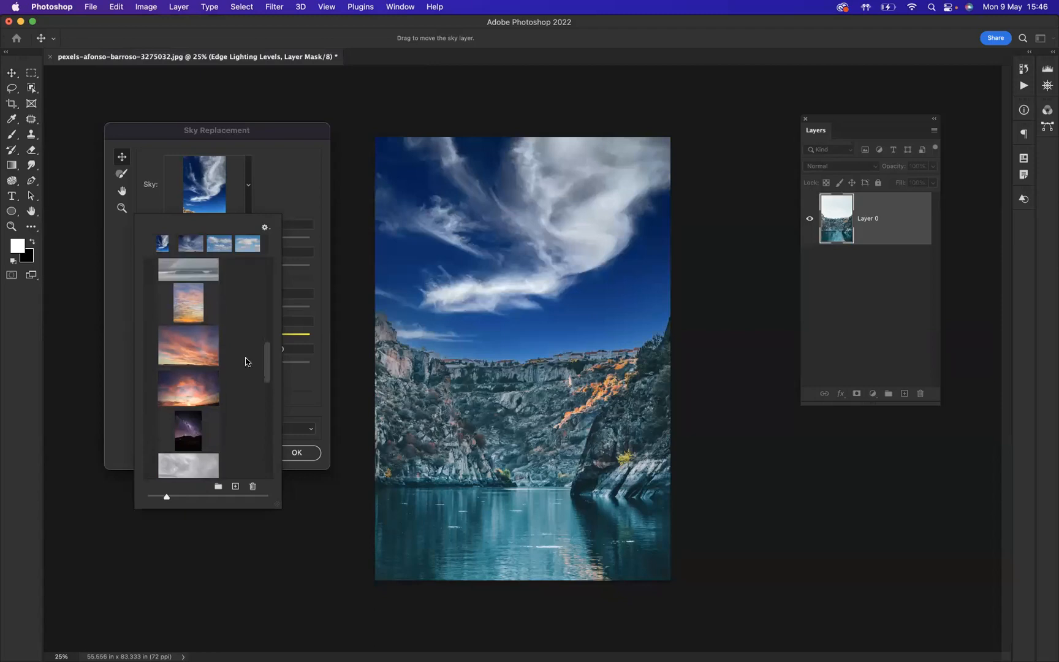
click(200, 347)
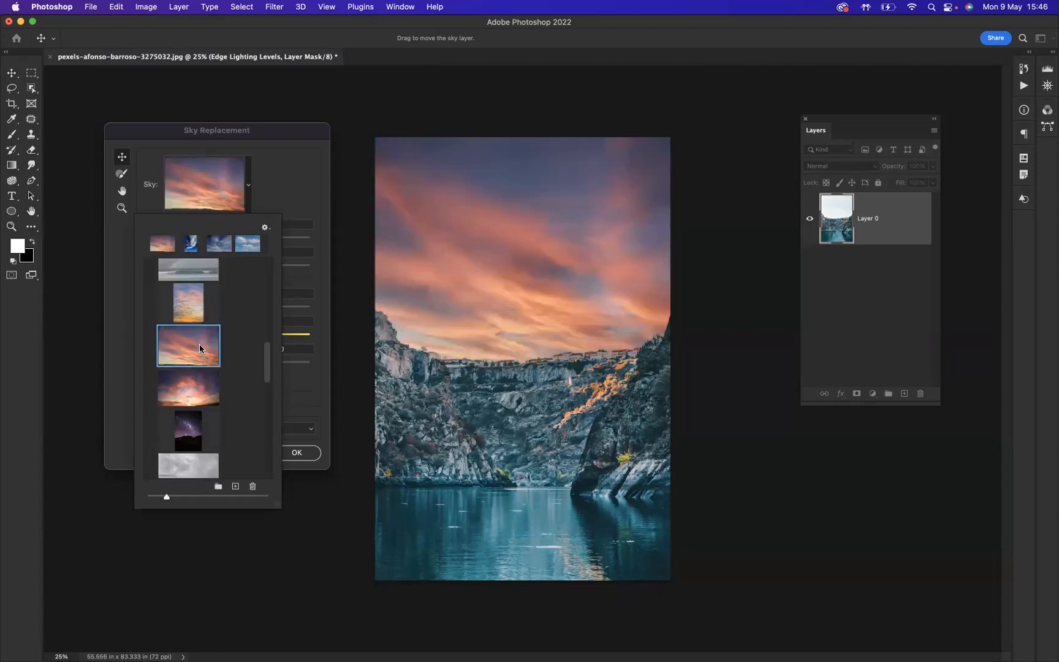
click(194, 390)
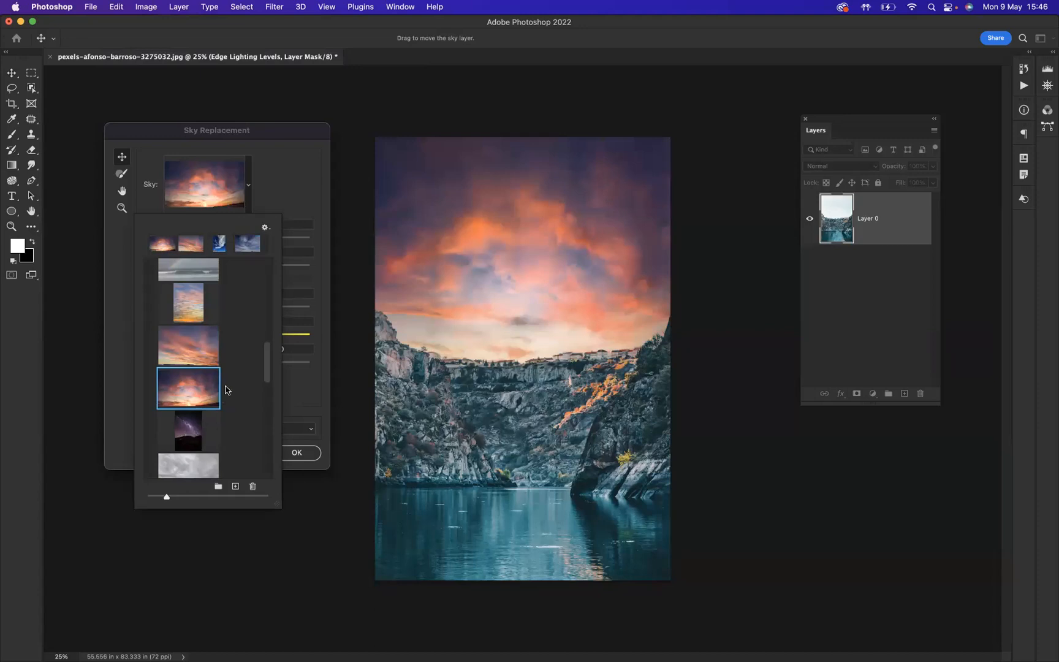
drag(266, 373, 265, 429)
click(196, 398)
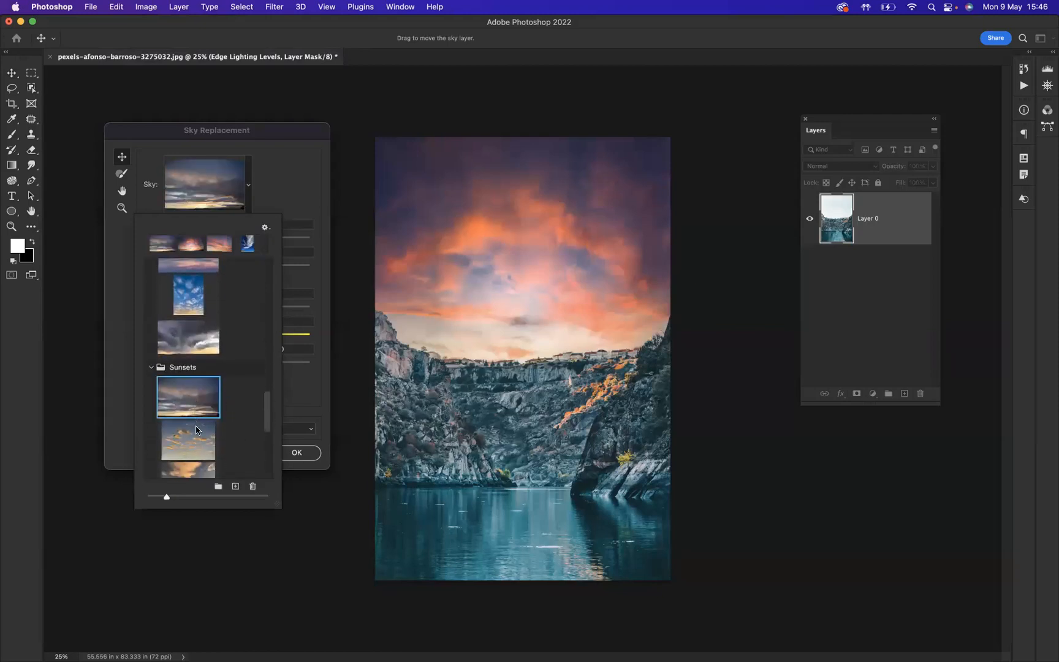
click(190, 452)
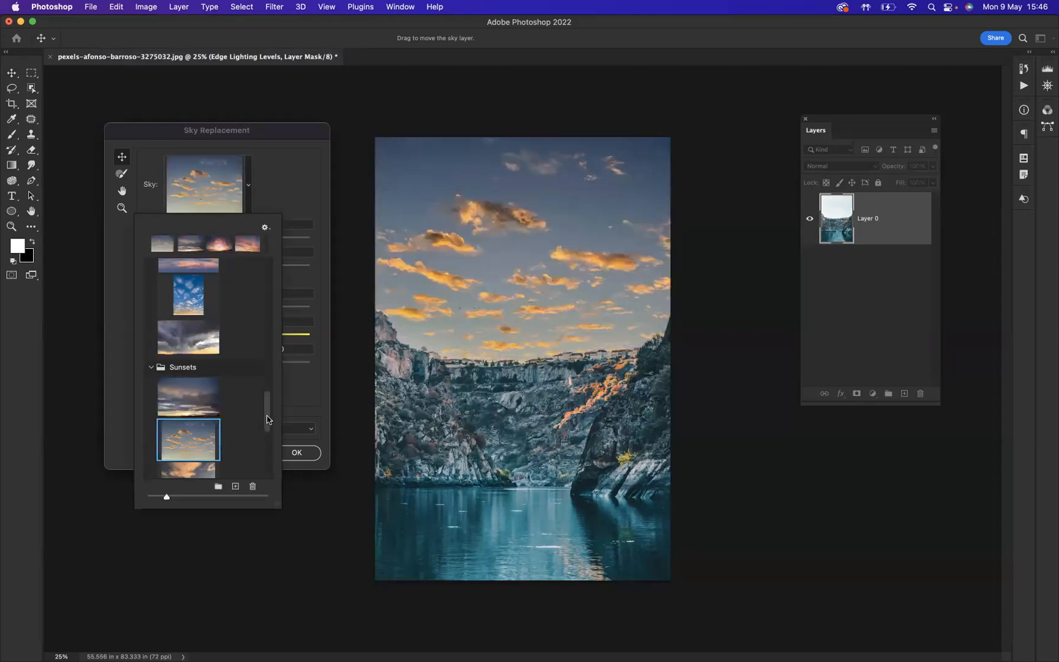
drag(265, 421, 265, 428)
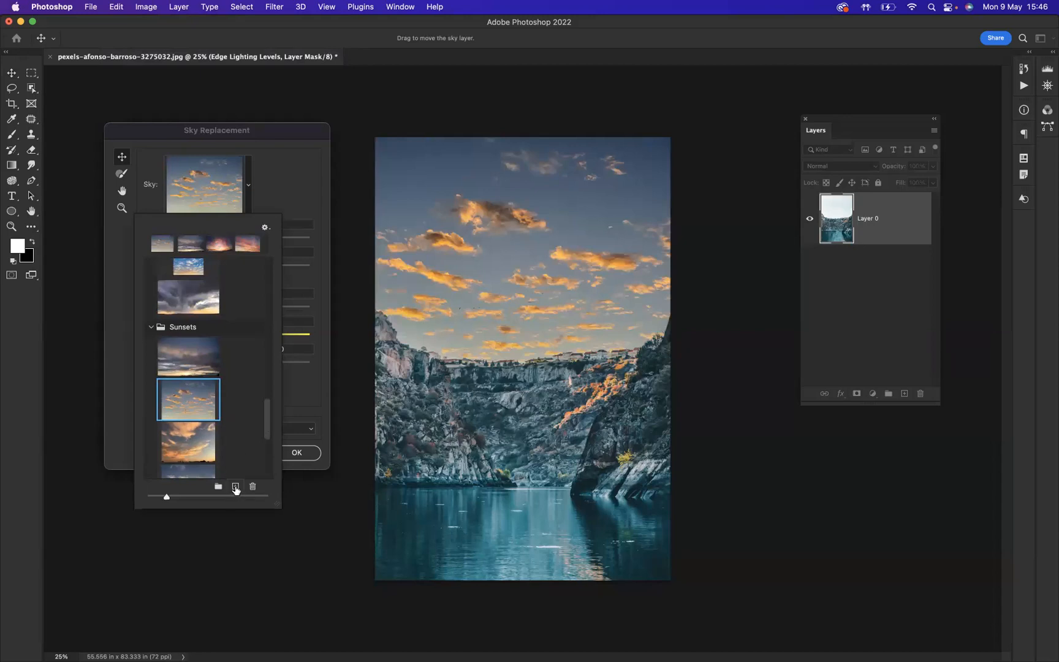
Step: Import the Milky Way photo pexels-to...623218.jpg from Downloads as a new sky preset
click(236, 488)
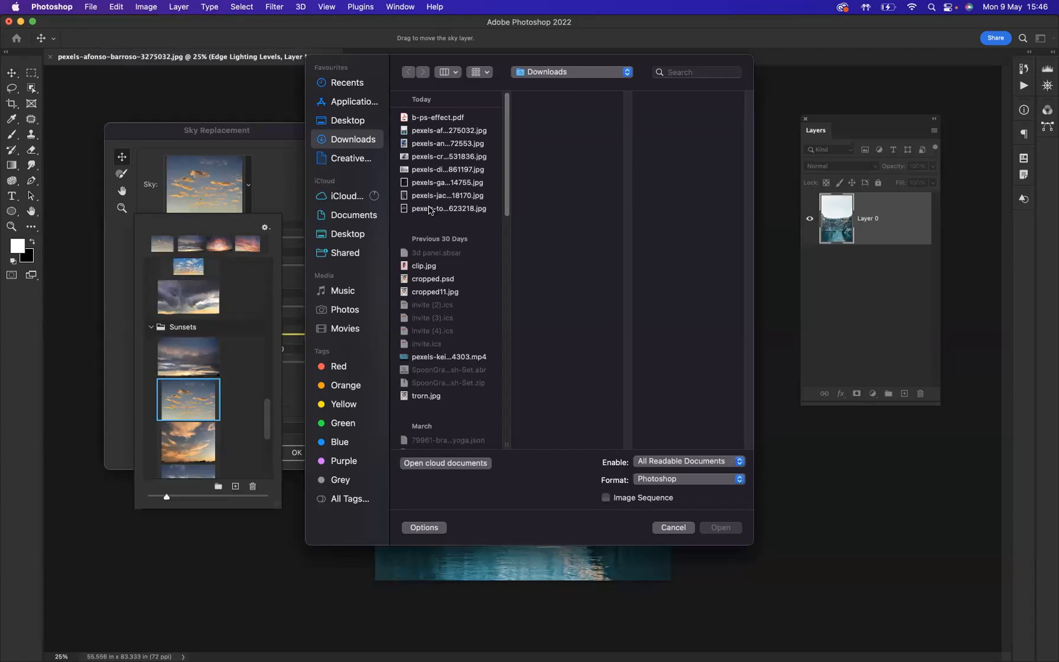
click(429, 211)
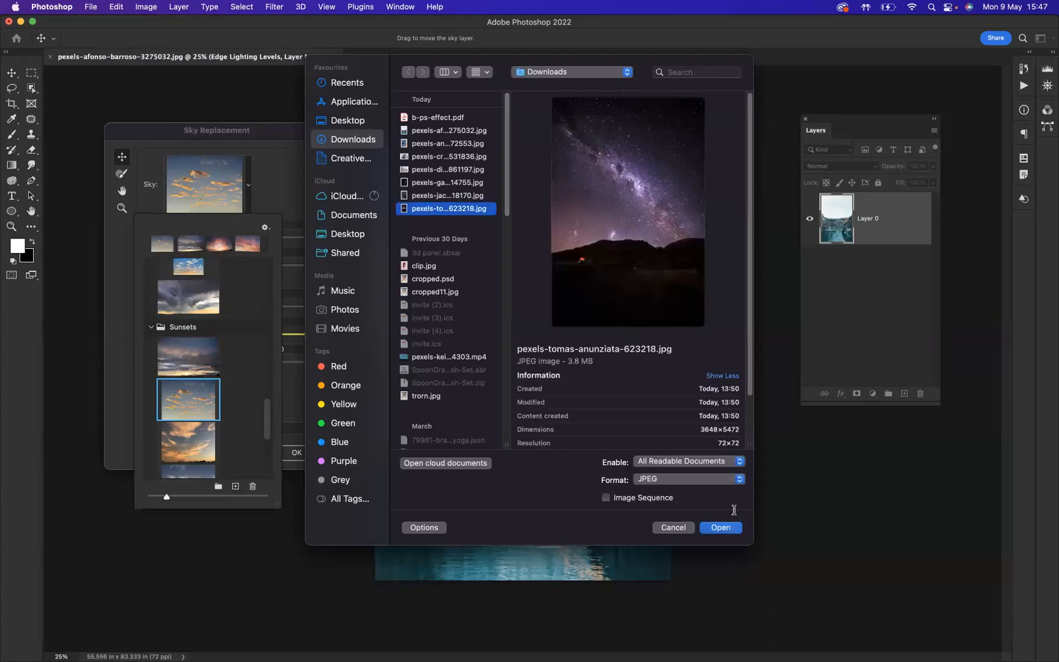
click(720, 528)
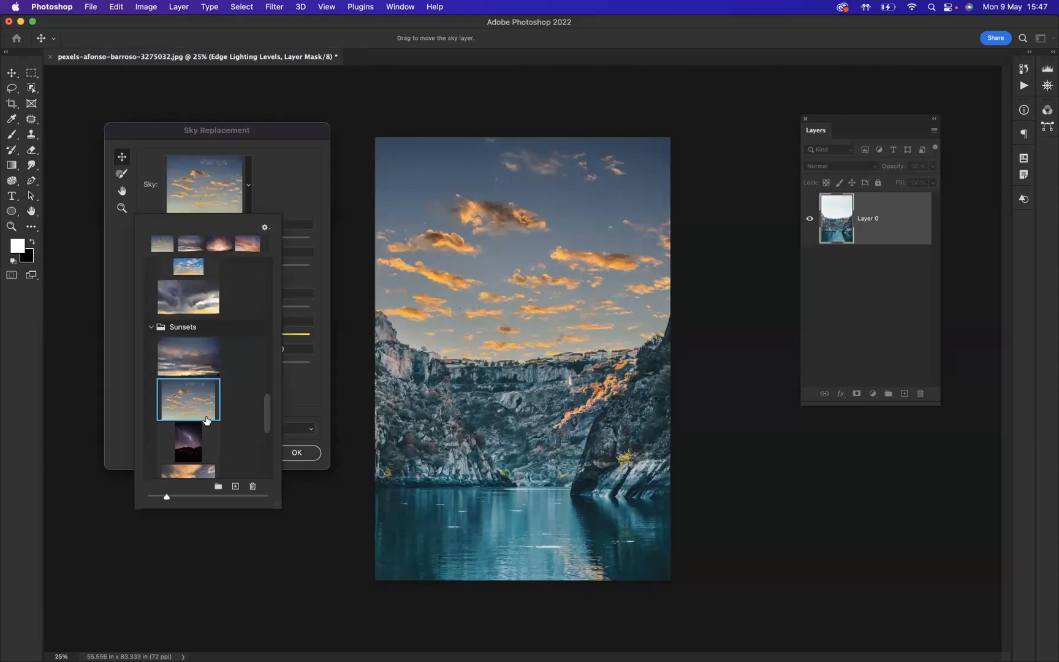
Step: Collapse the Sunsets, Spectacular and Blue Skies preset groups
click(152, 326)
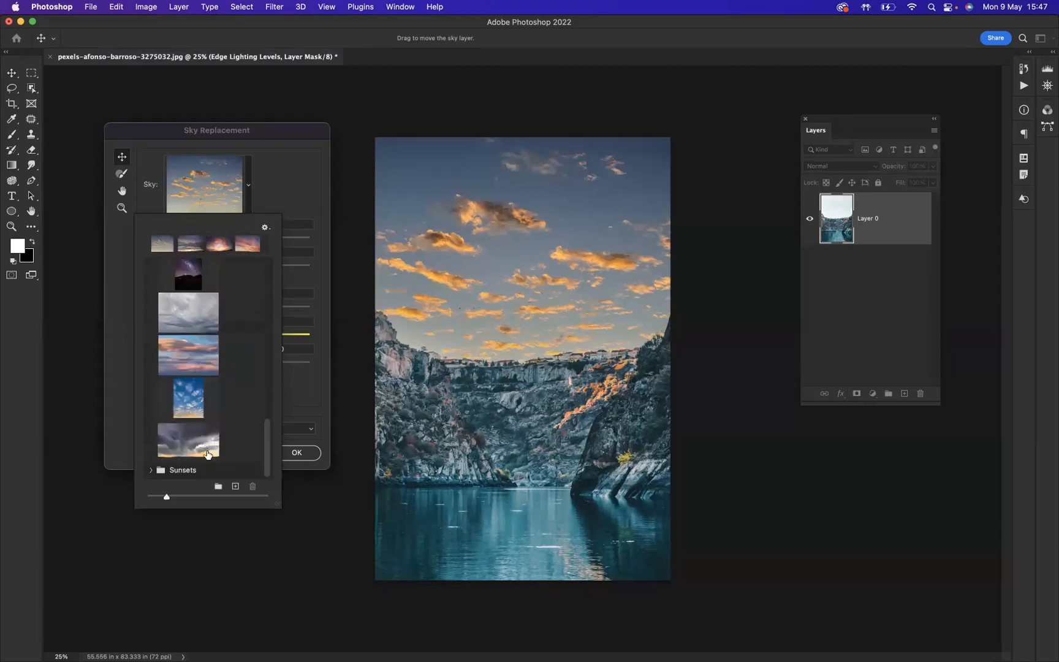
scroll(262, 417, up, 10)
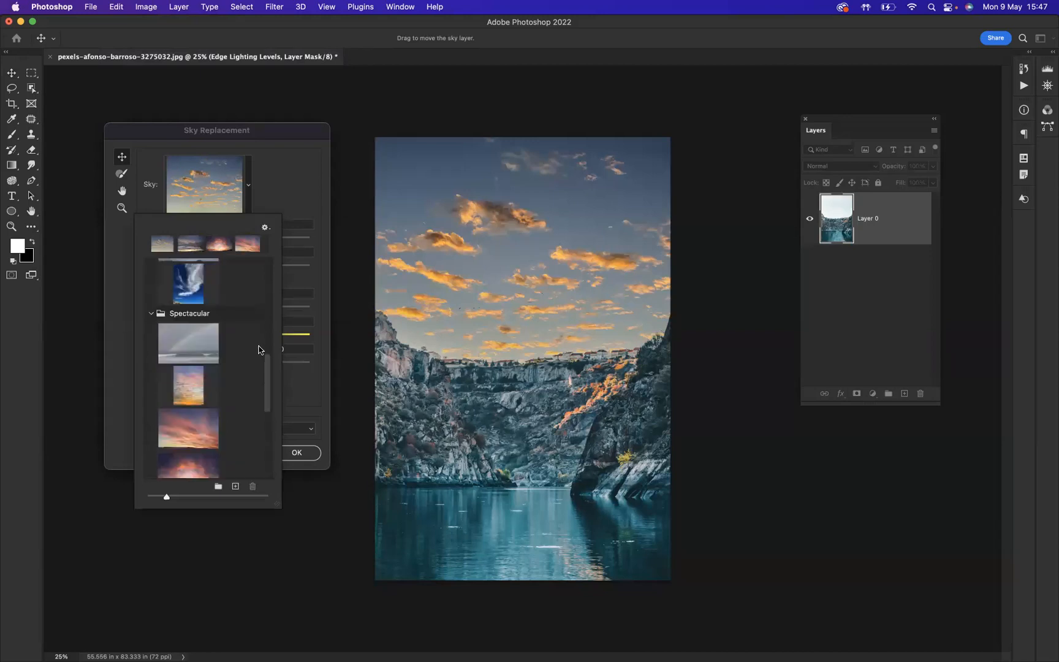
click(151, 398)
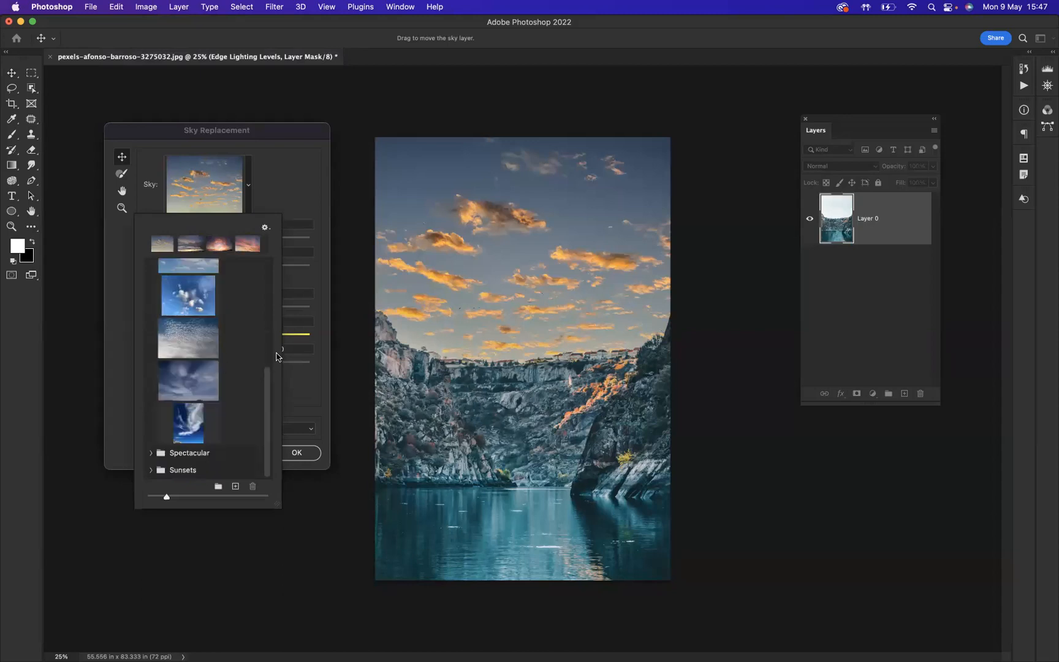
drag(270, 409, 270, 267)
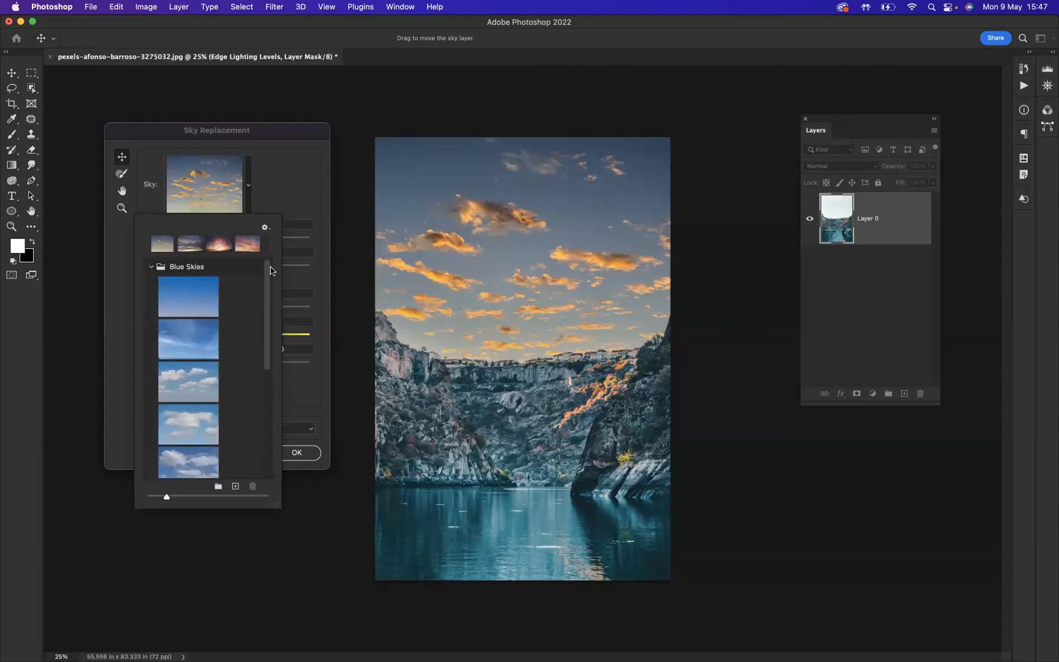
click(152, 268)
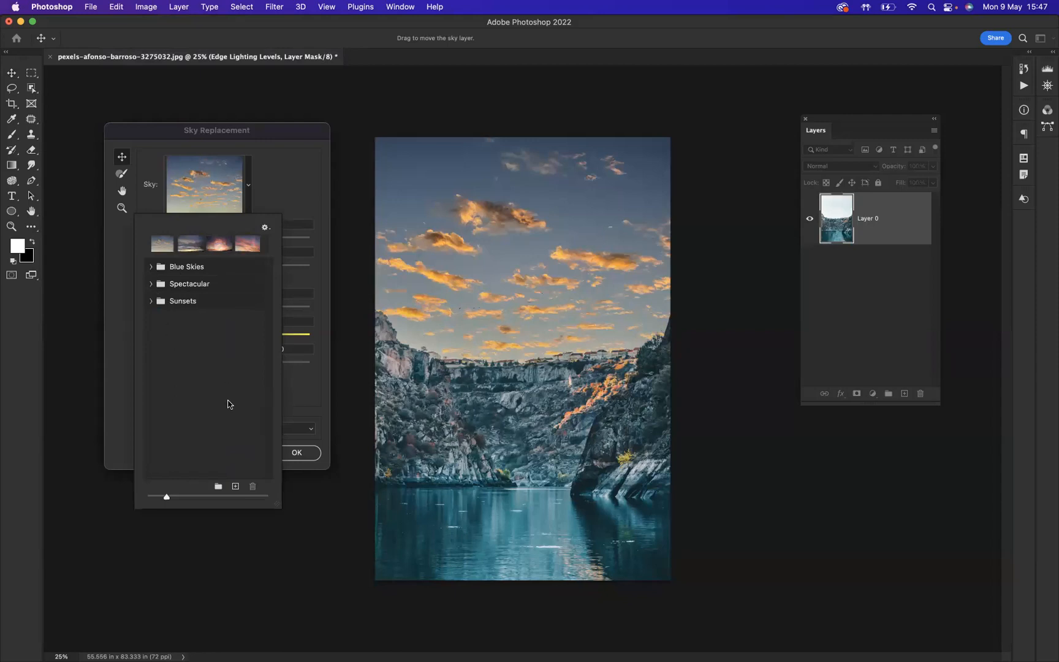
Step: Choose the fourth sky in the Spectacular group, the glowing orange sunset with dark purple clouds, as the replacement sky
click(150, 284)
scroll(207, 381, down, 1)
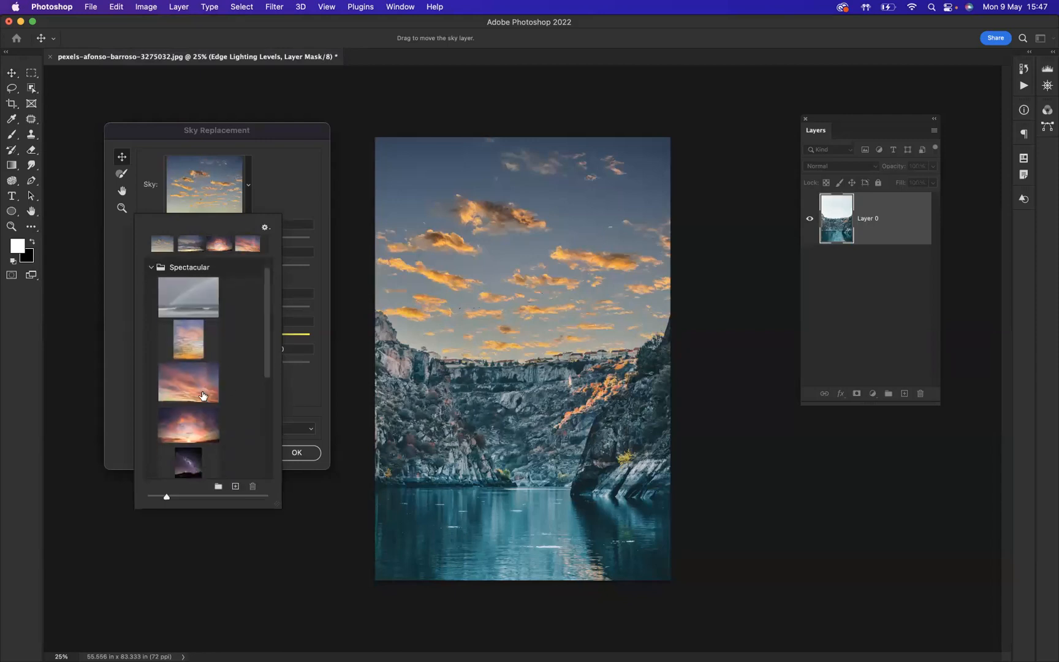
click(192, 423)
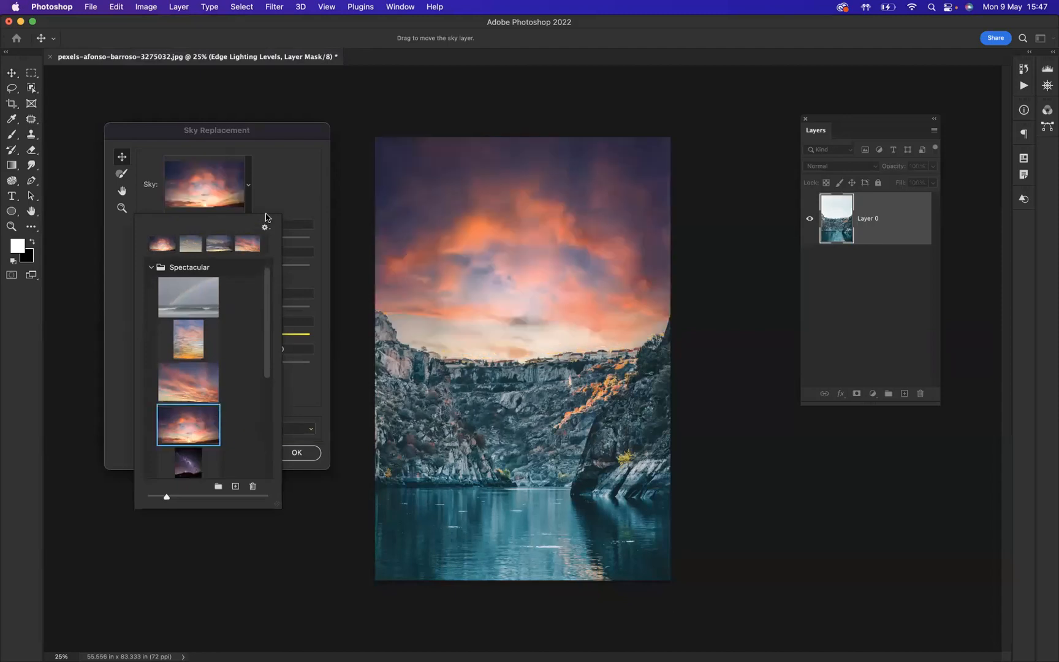
click(270, 187)
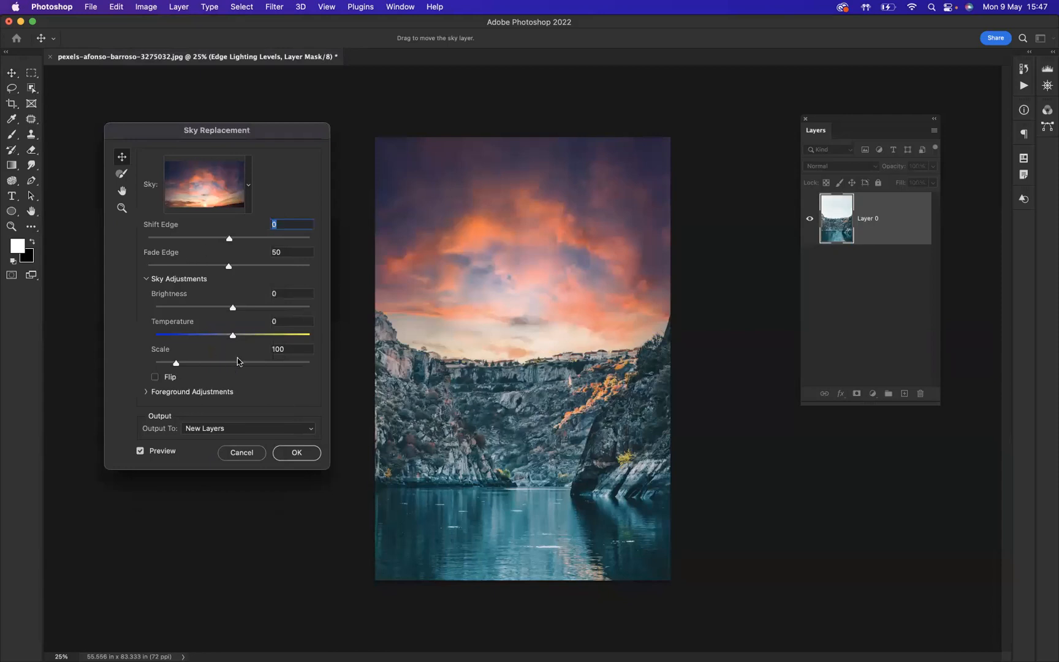
Step: Set the sky's temperature to 43 and brightness to 54, and apply the replacement with output to New Layers
drag(233, 339, 267, 314)
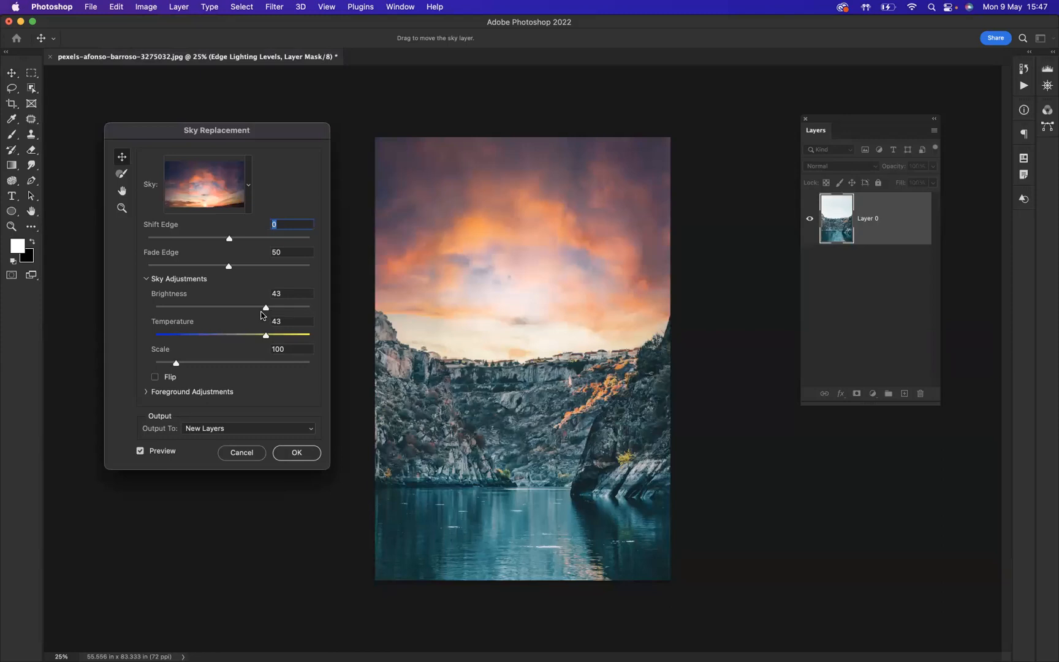
drag(265, 308, 275, 311)
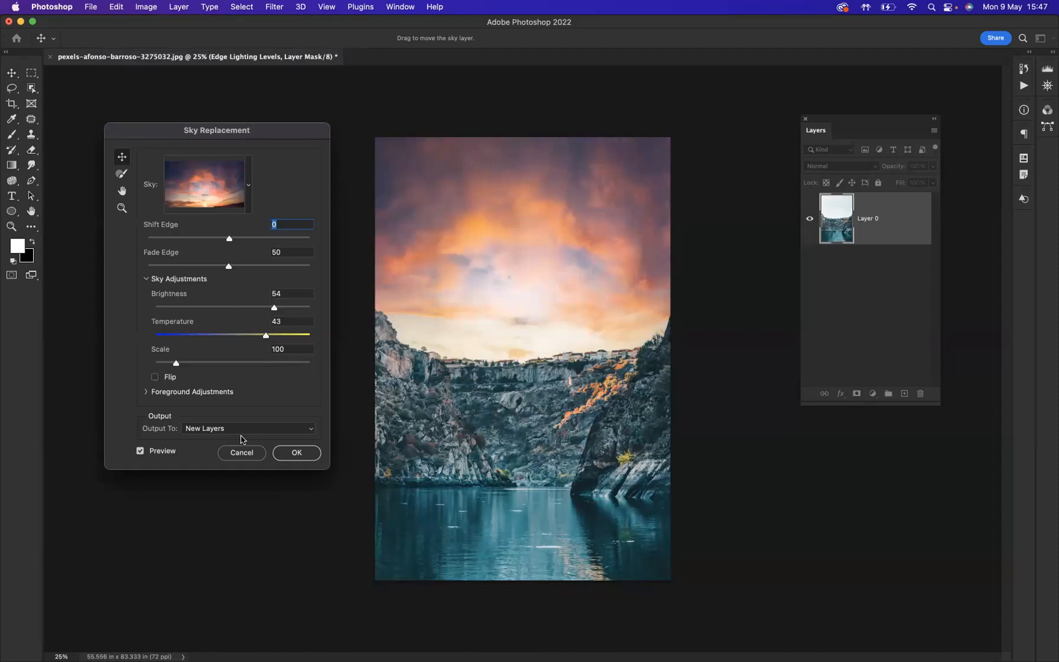
click(306, 437)
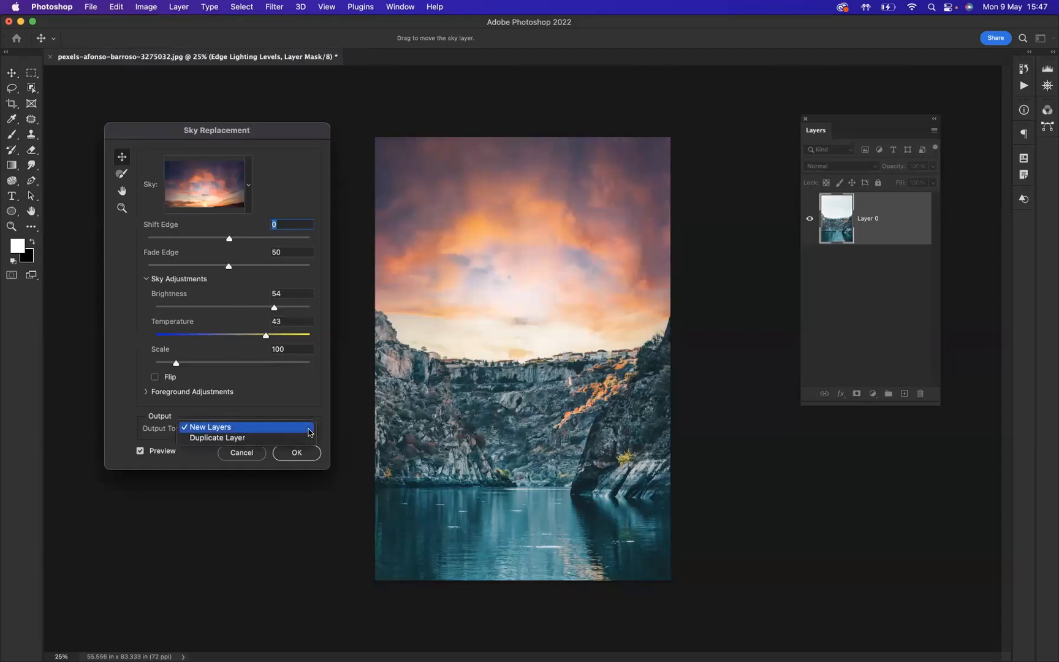
click(228, 429)
click(294, 453)
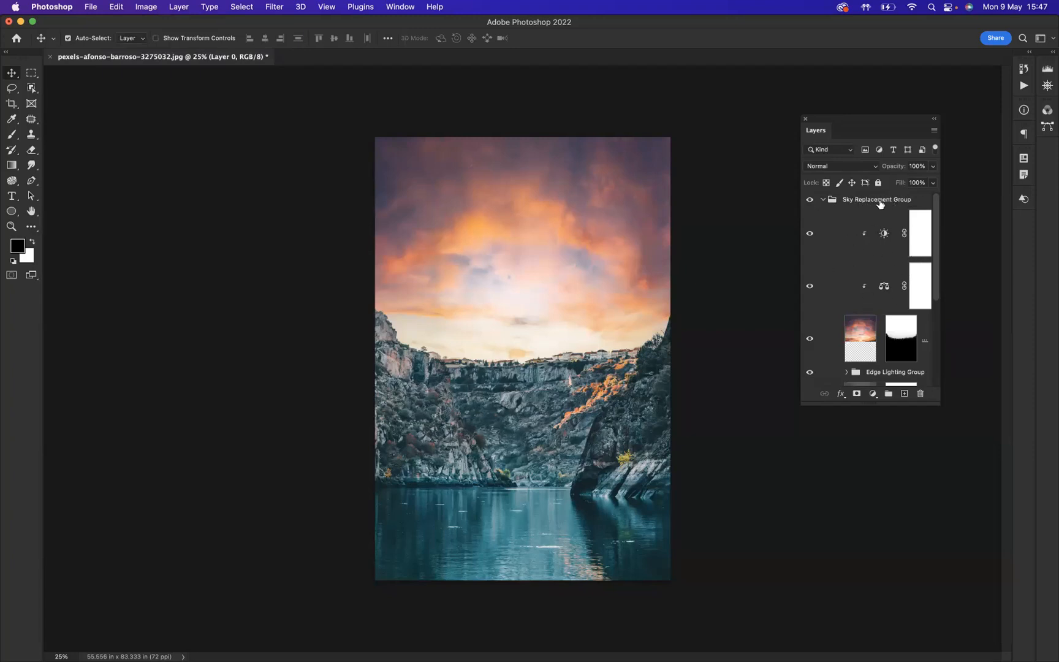
Step: Enlarge the layer list and expand the Sky Replacement Group and its Edge Lighting Group to examine their layers and masks
click(822, 200)
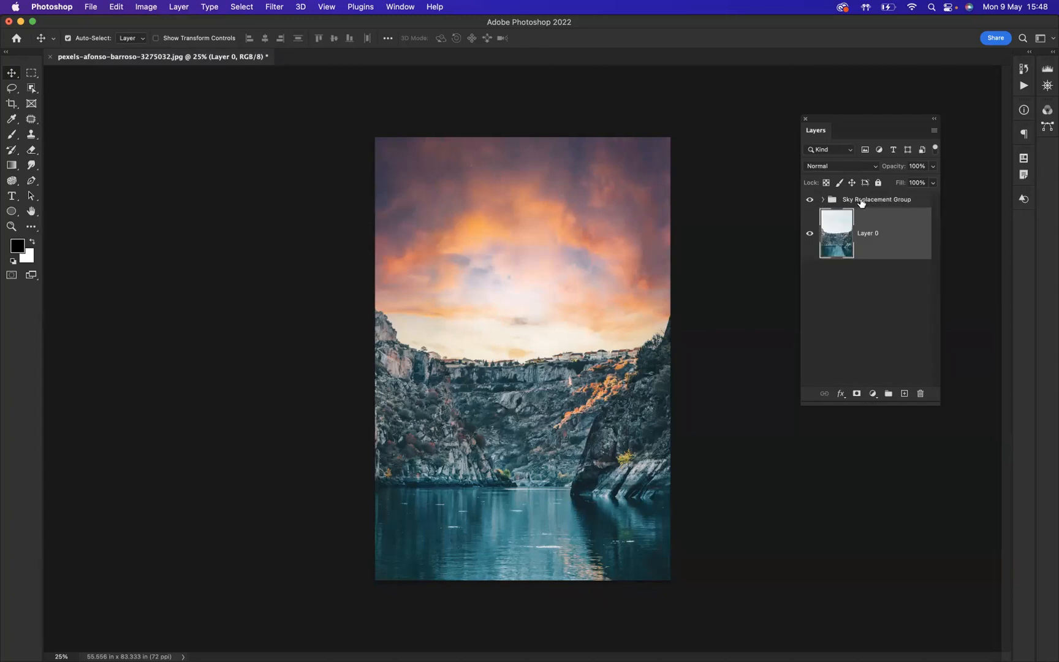
click(823, 200)
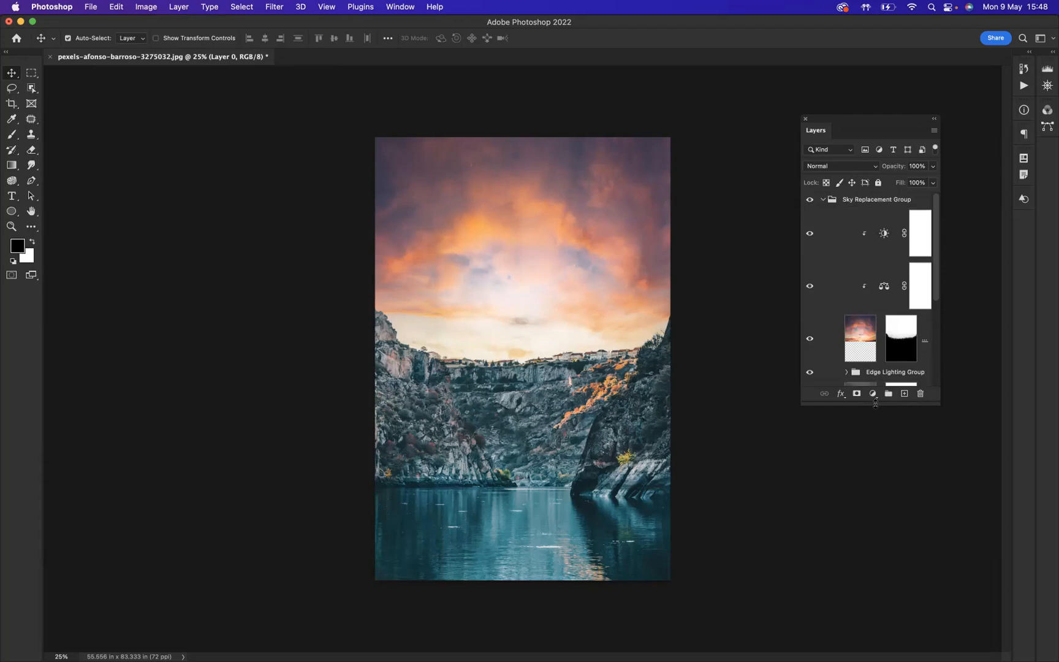
drag(875, 401, 875, 482)
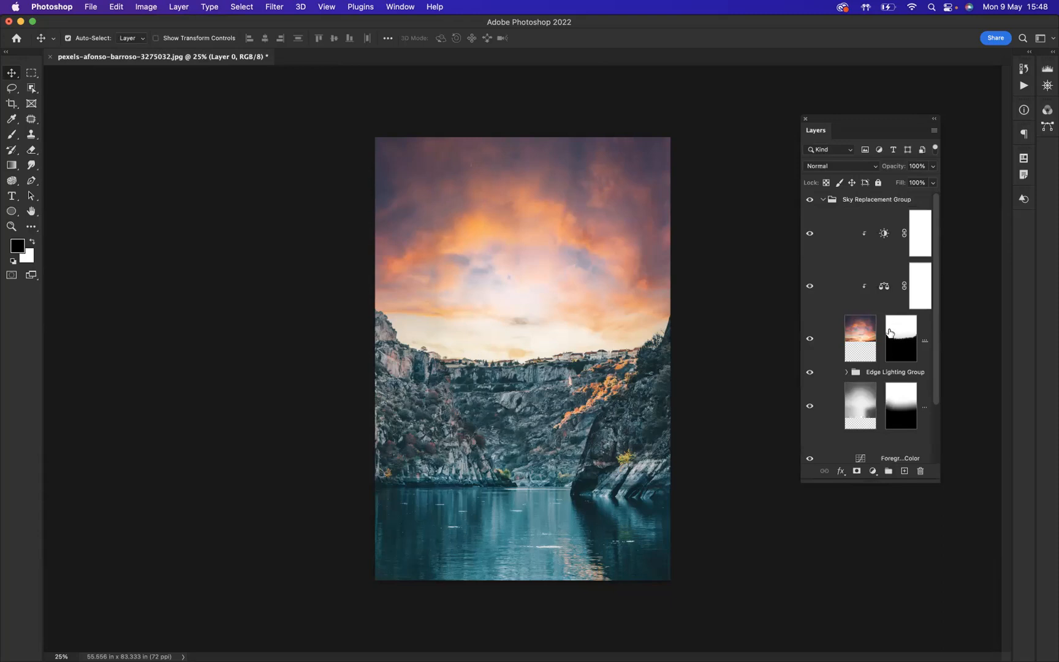
click(847, 372)
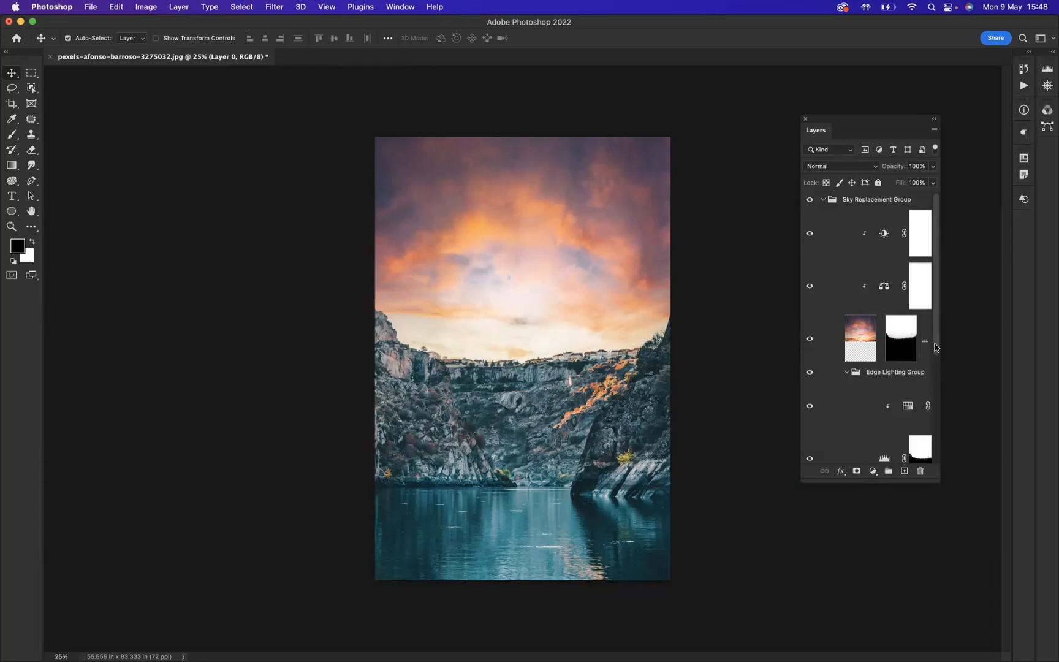
drag(935, 345, 937, 393)
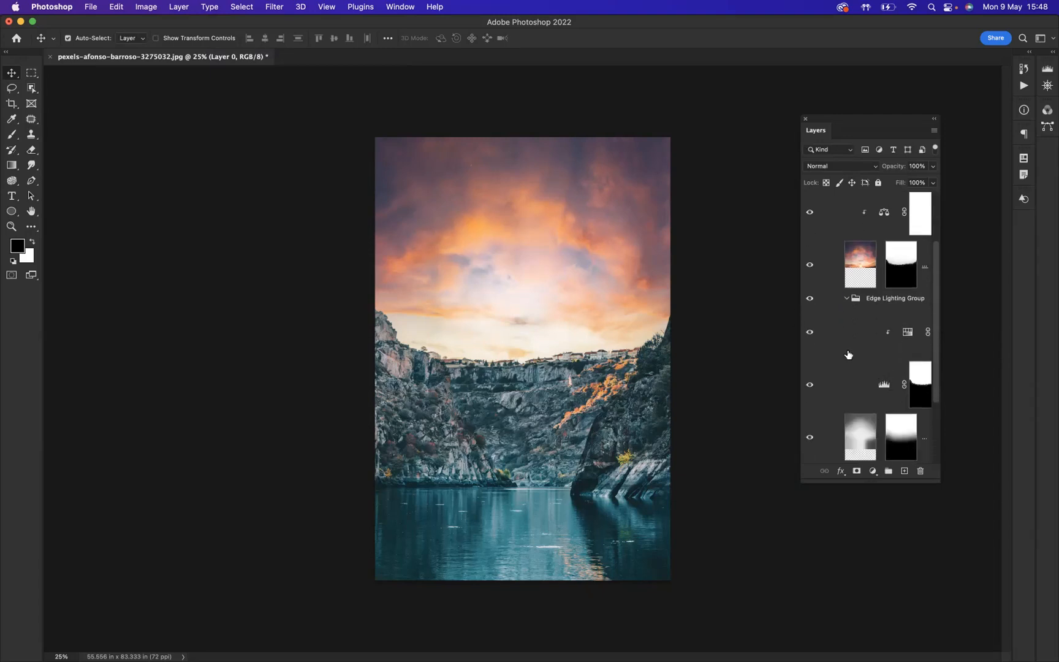
Step: Deselect all layers and view the finished image in full screen without the interface
click(762, 274)
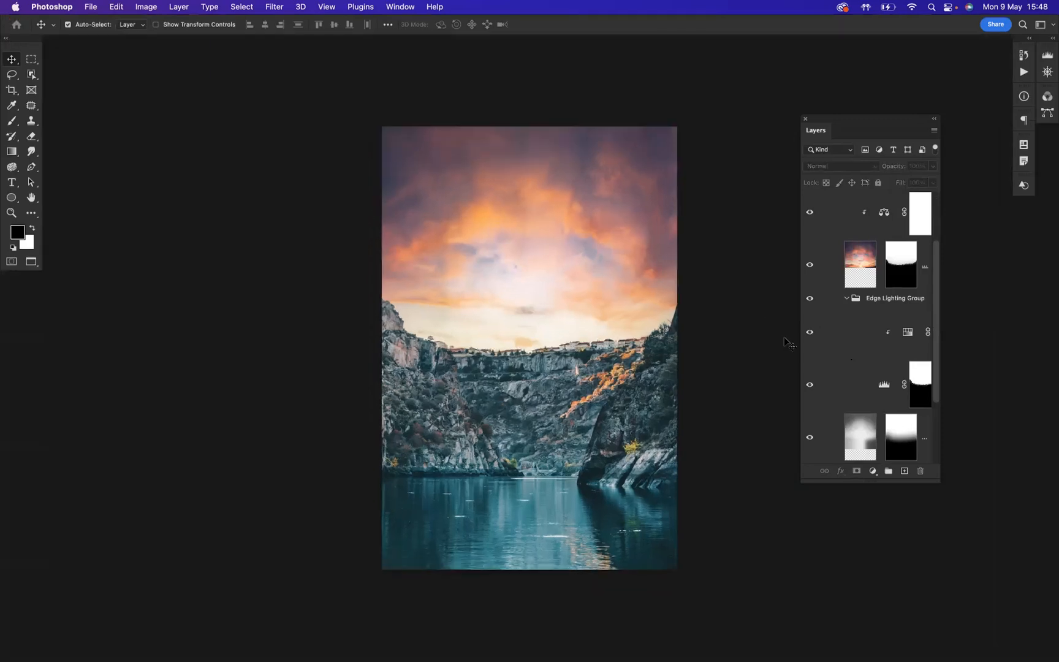
key(f)
key(f)
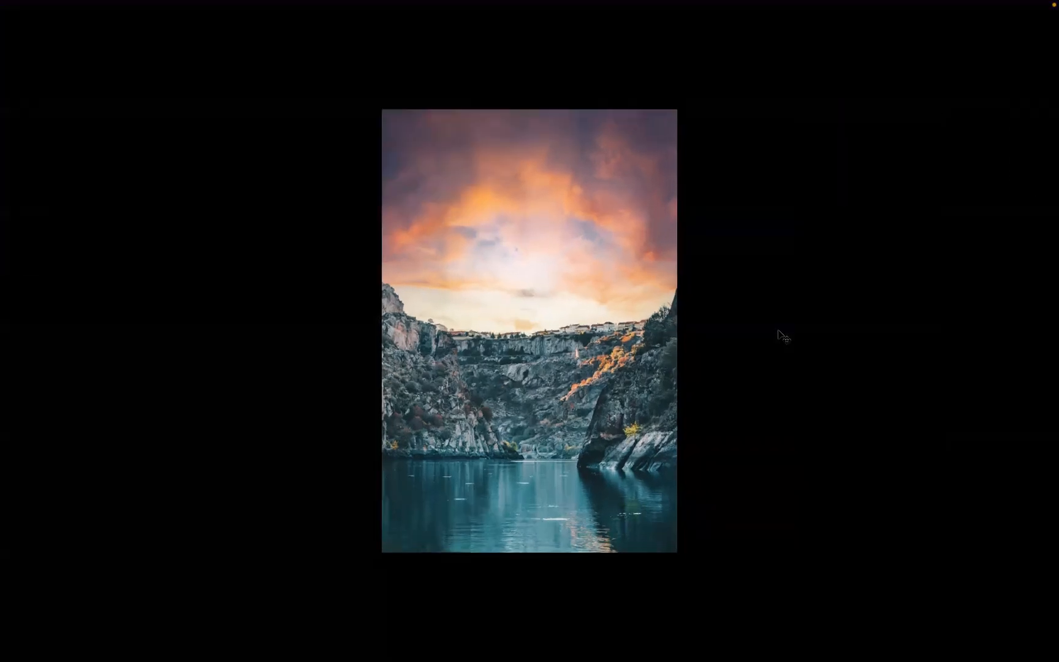